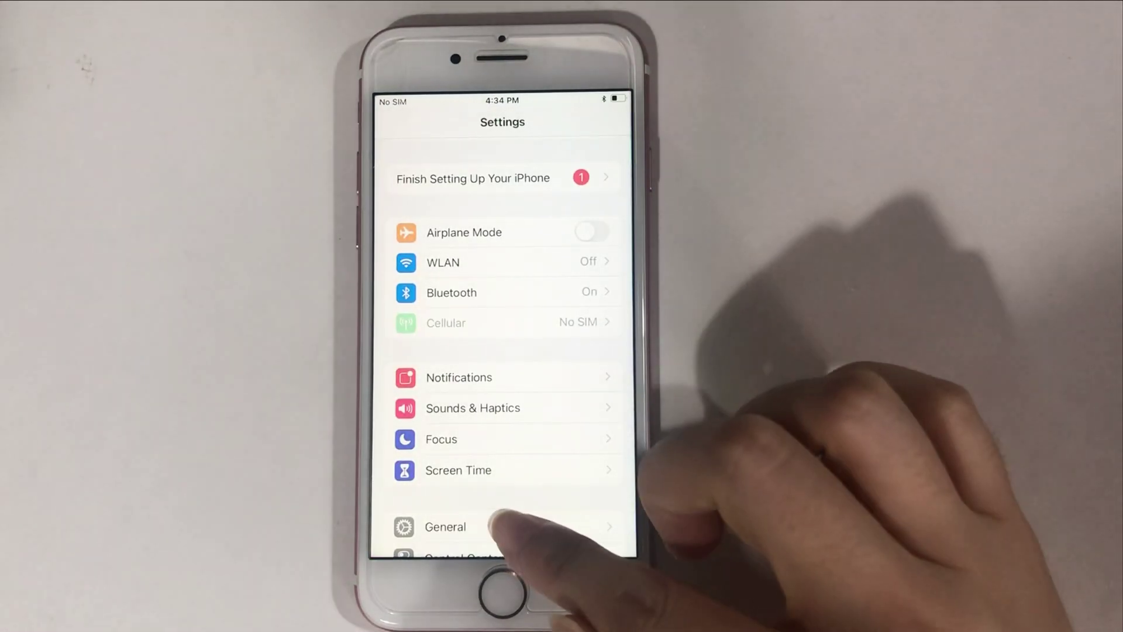
scroll(496, 522, "down", 1)
scroll(562, 395, "down", 3)
Step: Check the iPhone's current software version under General > About
left_click(527, 369)
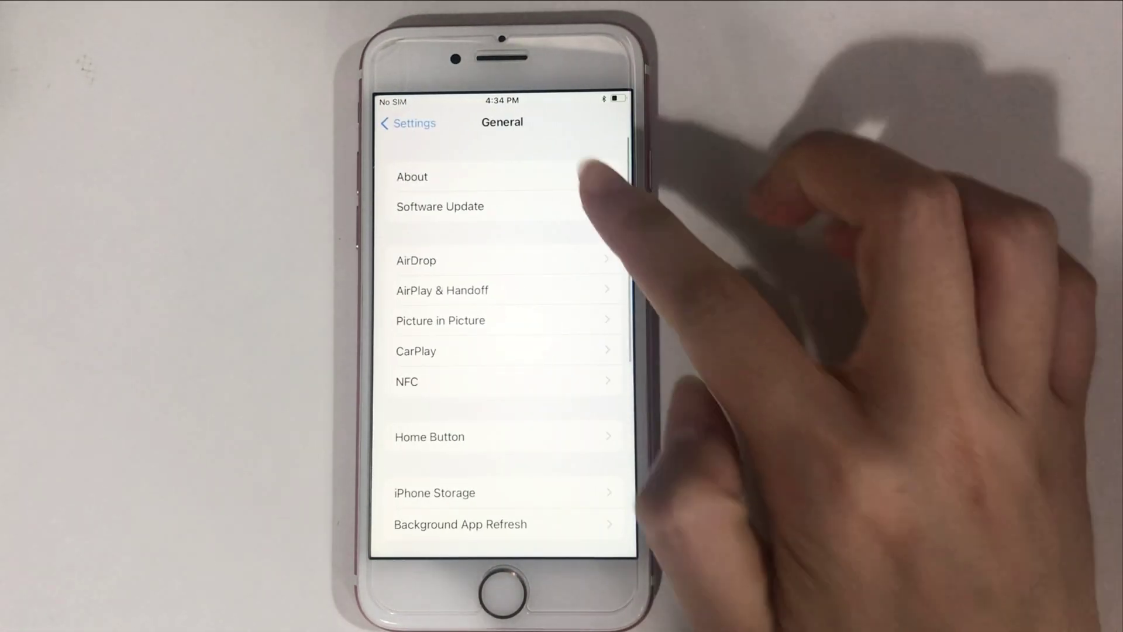
left_click(587, 176)
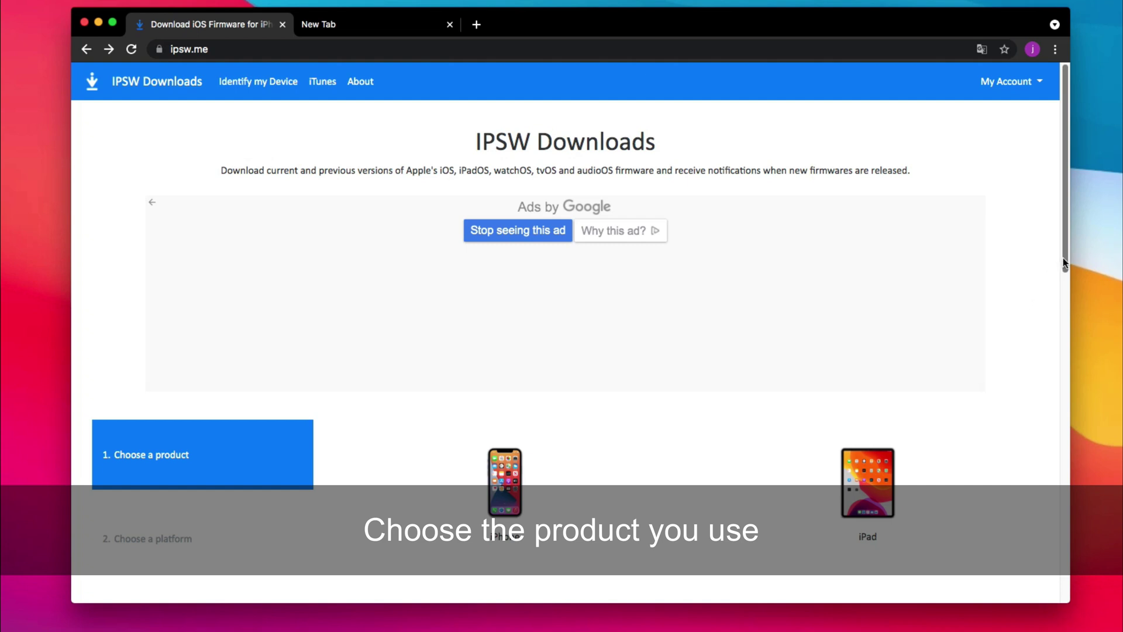
left_click_drag(1062, 262, 1053, 358)
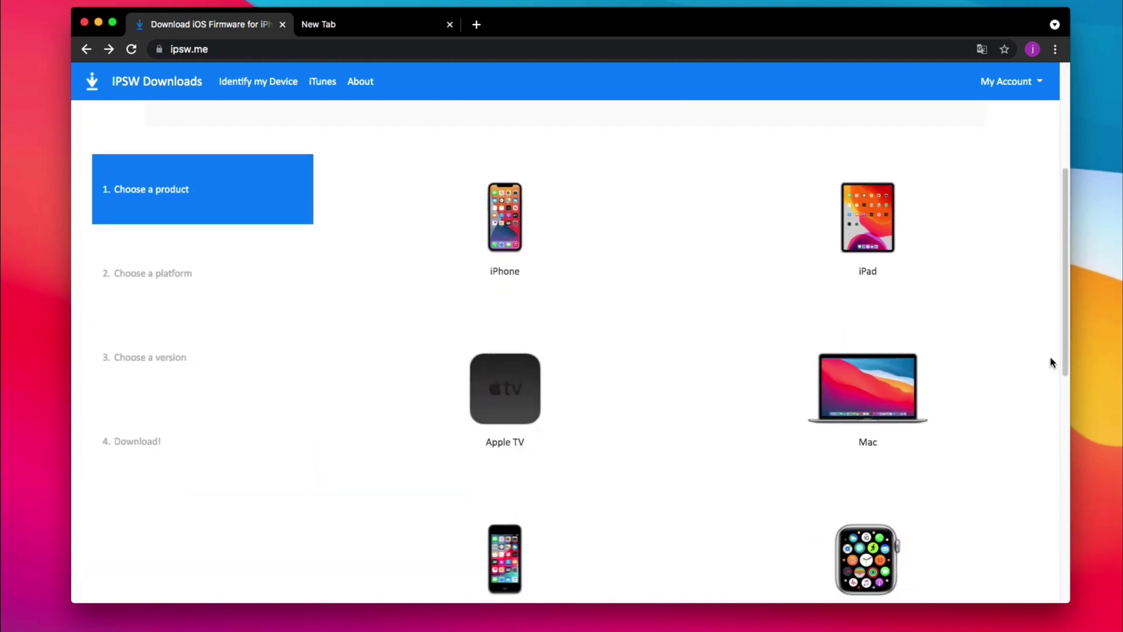
Step: Choose iPhone, then iPhone 7 (Global), on ipsw.me to list its firmware versions
left_click(479, 283)
left_click_drag(1068, 168, 1086, 385)
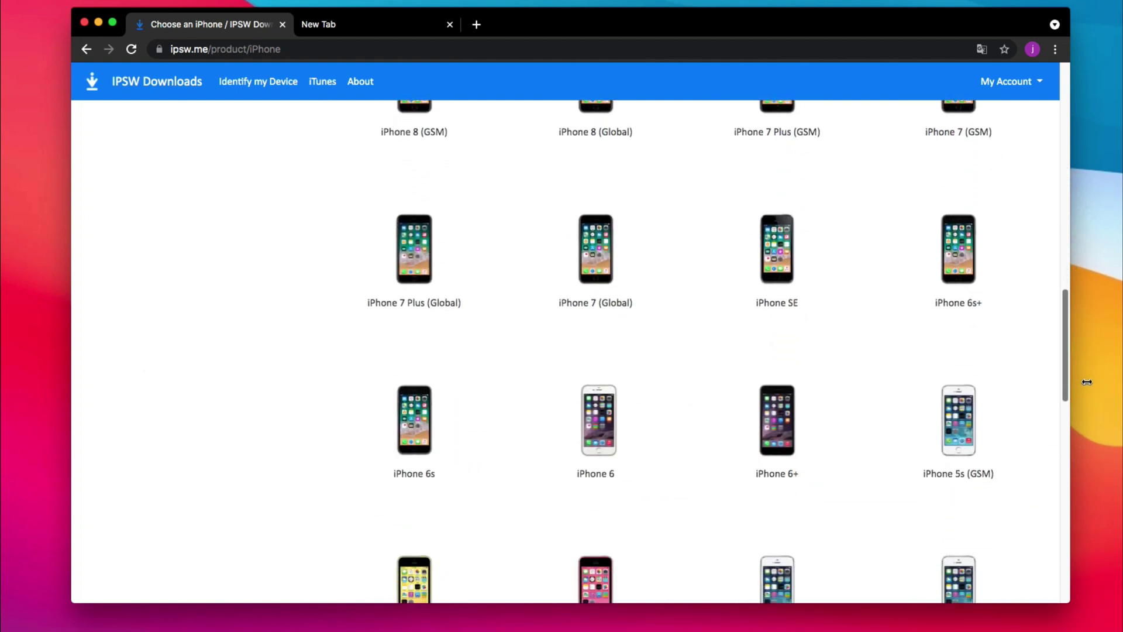
left_click(623, 286)
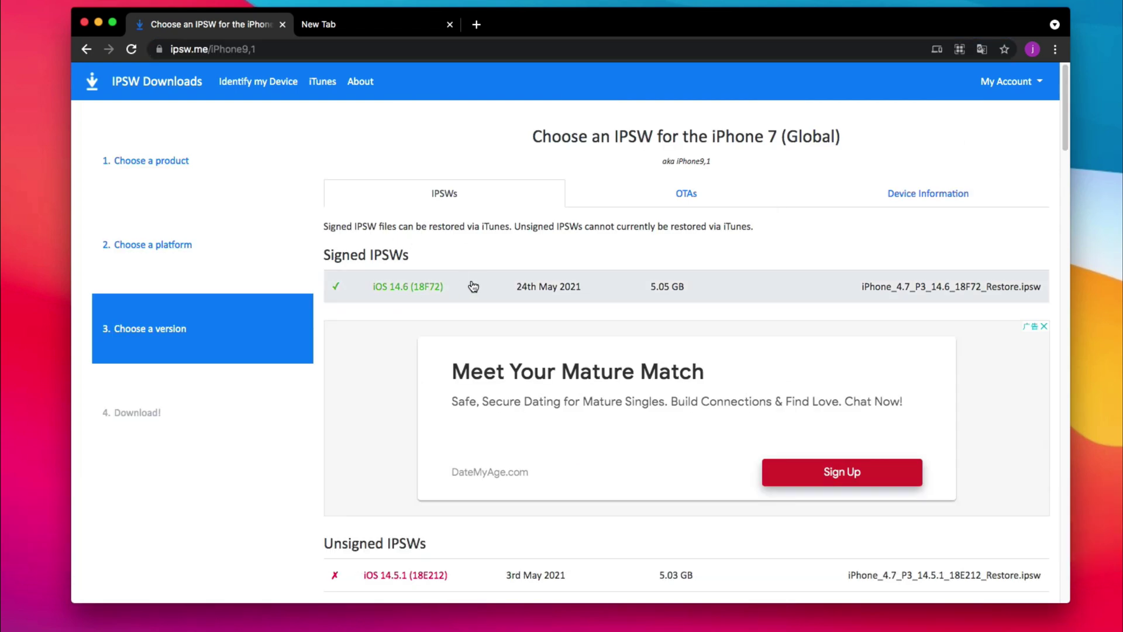
Step: Open the signed iOS 14.6 (18F72) firmware download page for iPhone 7 (Global)
left_click(473, 286)
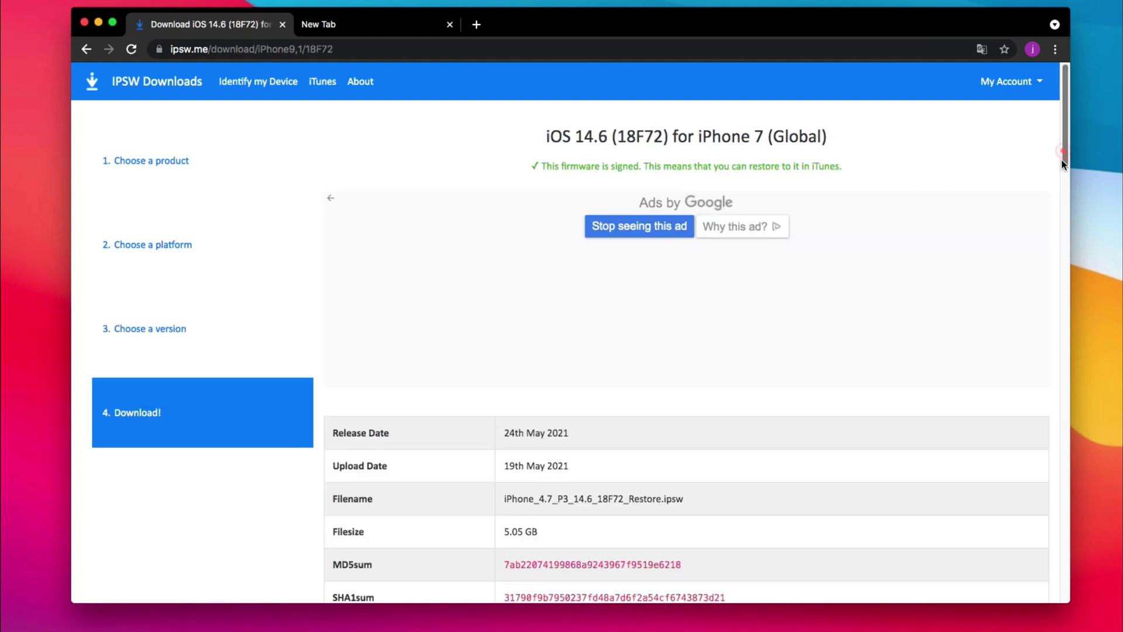
scroll(614, 334, "down", 3)
scroll(788, 361, "down", 1)
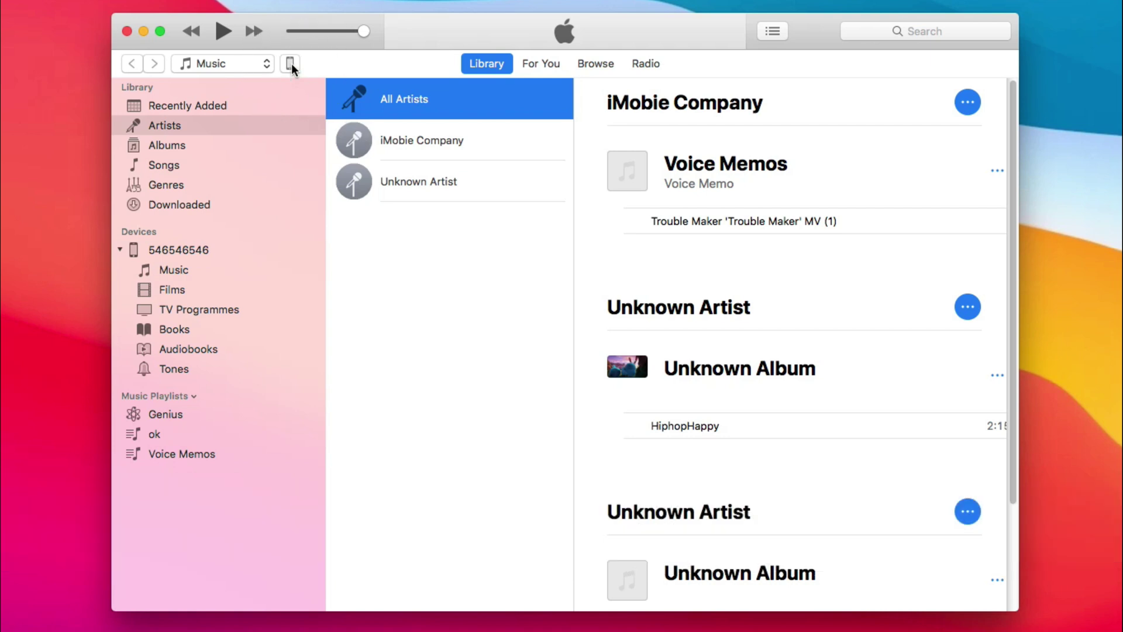
Step: Show the connected iPhone 7's Summary page in iTunes, which lists iOS 15.0
left_click(291, 63)
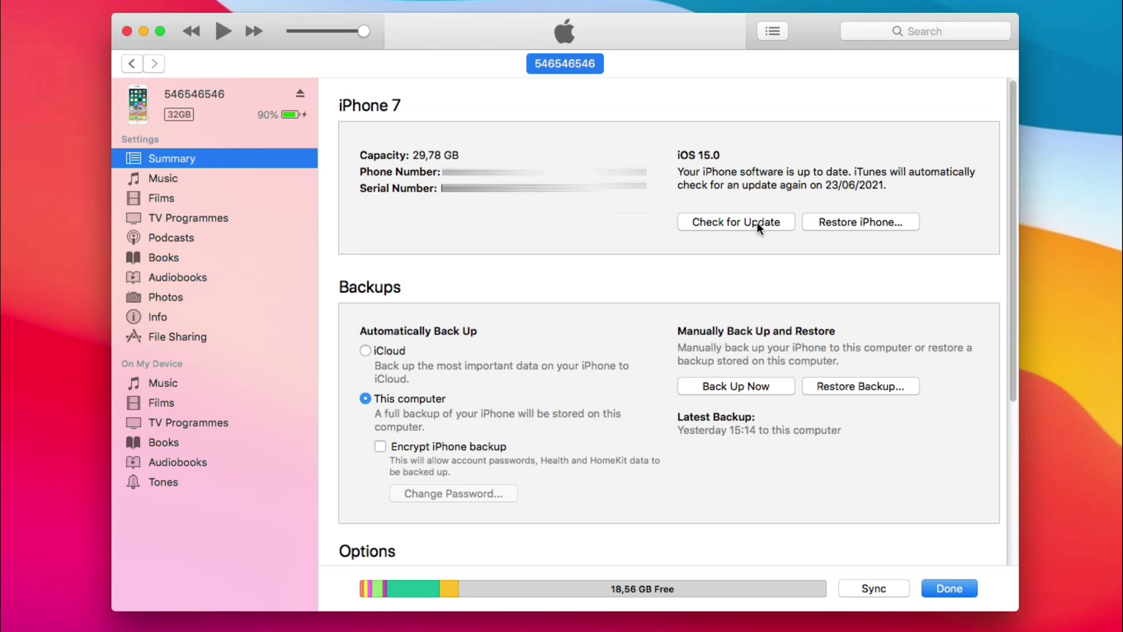
Step: Update the iPhone from the local iOS 14.6 IPSW file in Downloads
left_click(756, 219, "alt")
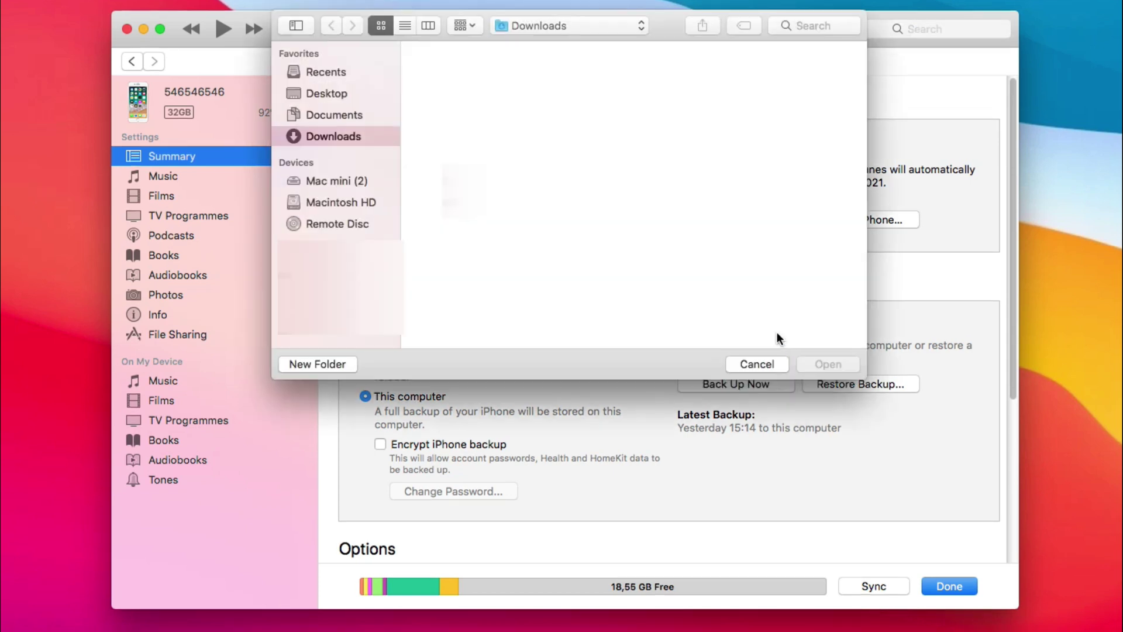
left_click(580, 142)
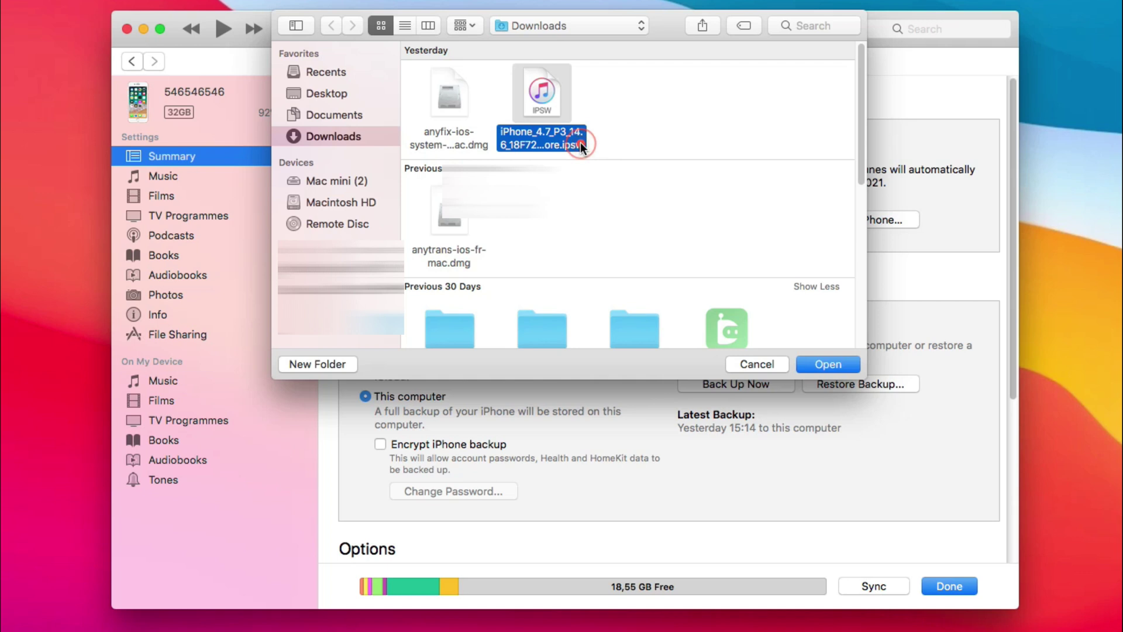
left_click(827, 366)
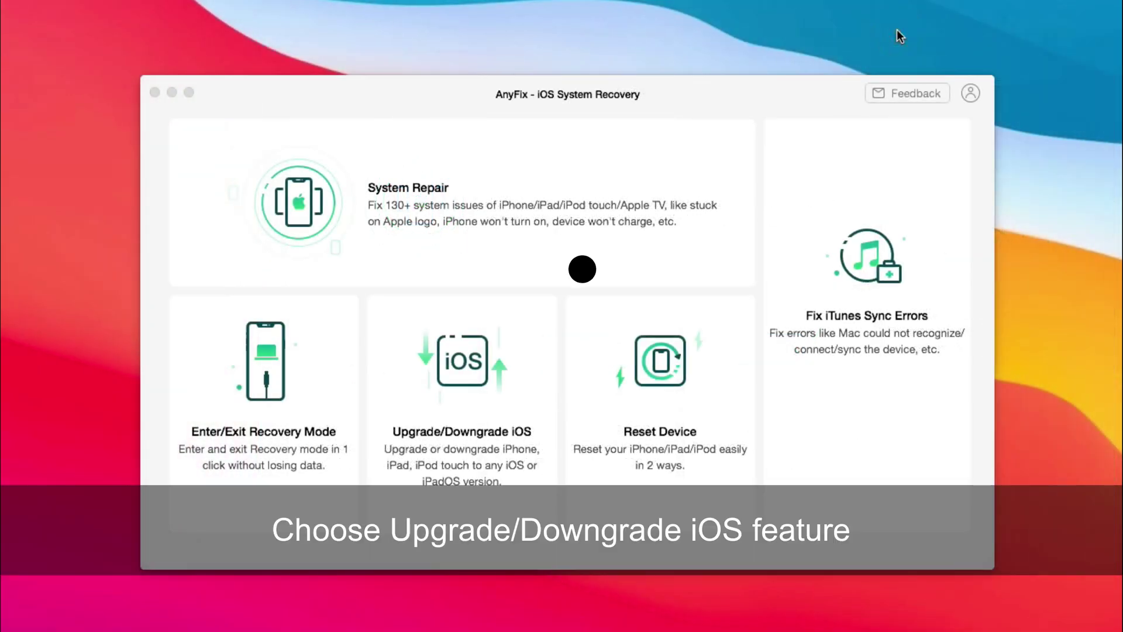
Step: Choose Upgrade/Downgrade iOS with the '1 click to downgrade iOS/iPadOS' option
left_click(468, 461)
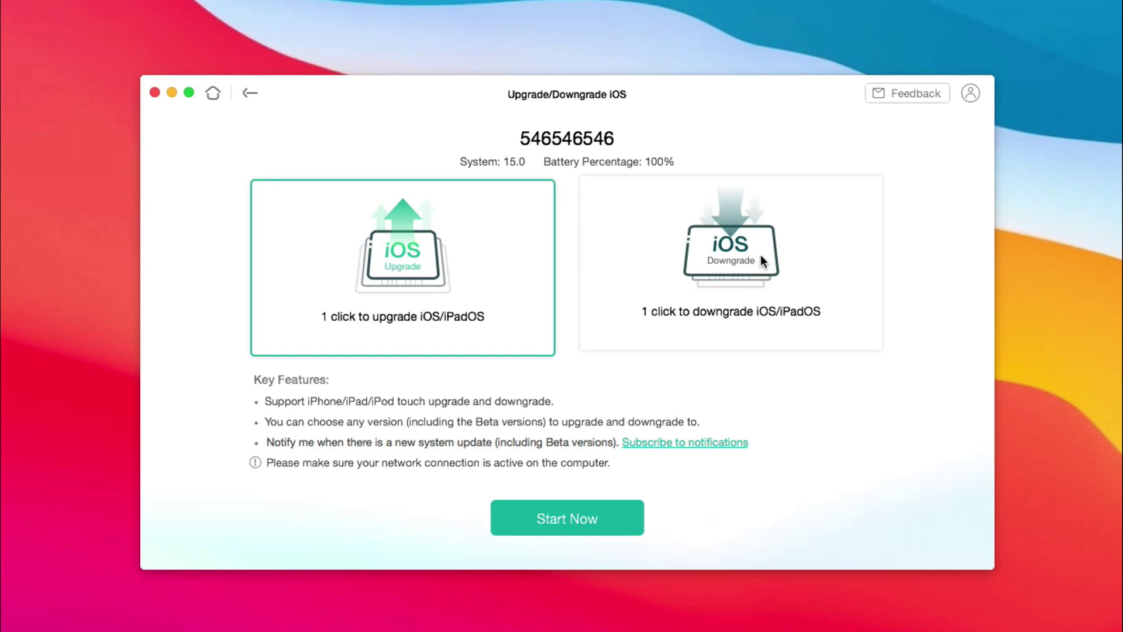
left_click(761, 255)
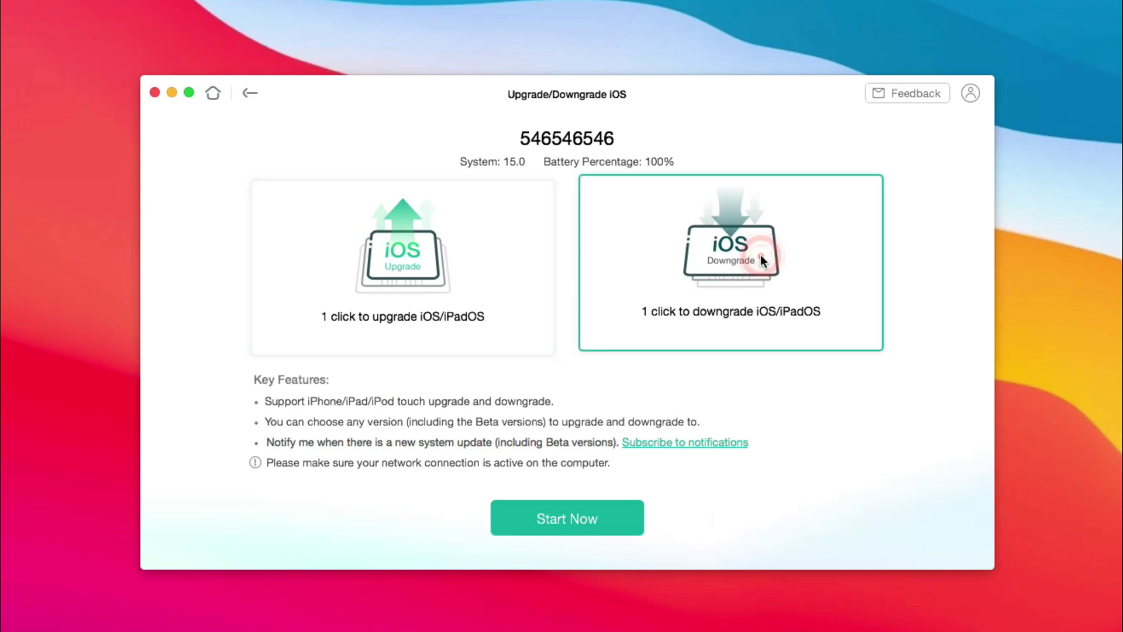
Step: Download the iOS 14.6 firmware and begin downgrading the iPhone to it
left_click(601, 508)
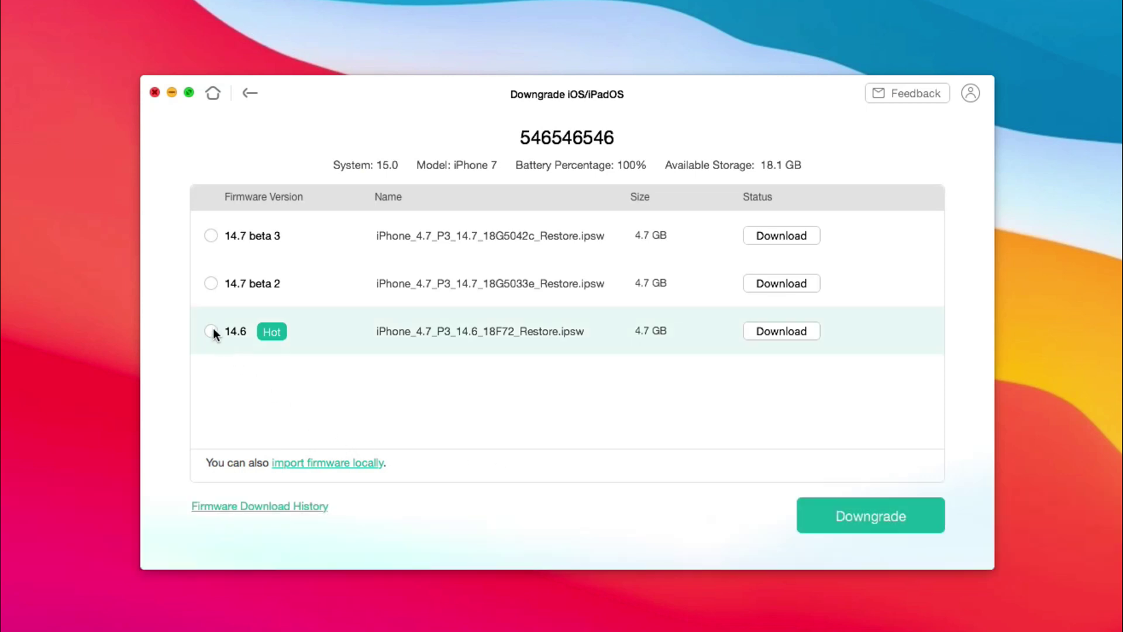
left_click(211, 331)
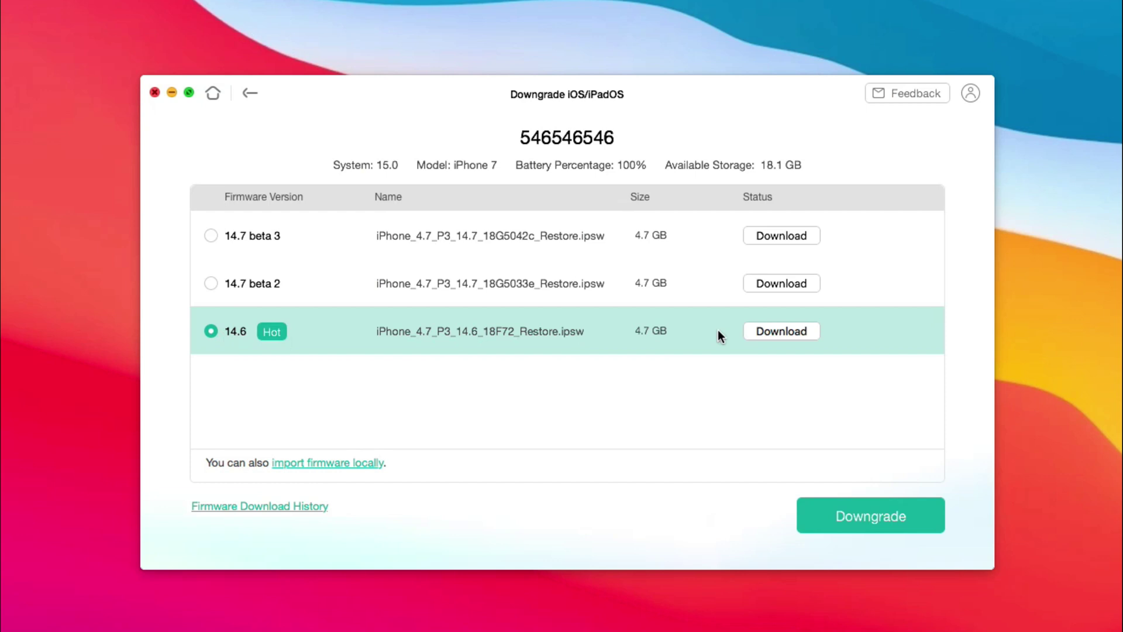
left_click(799, 331)
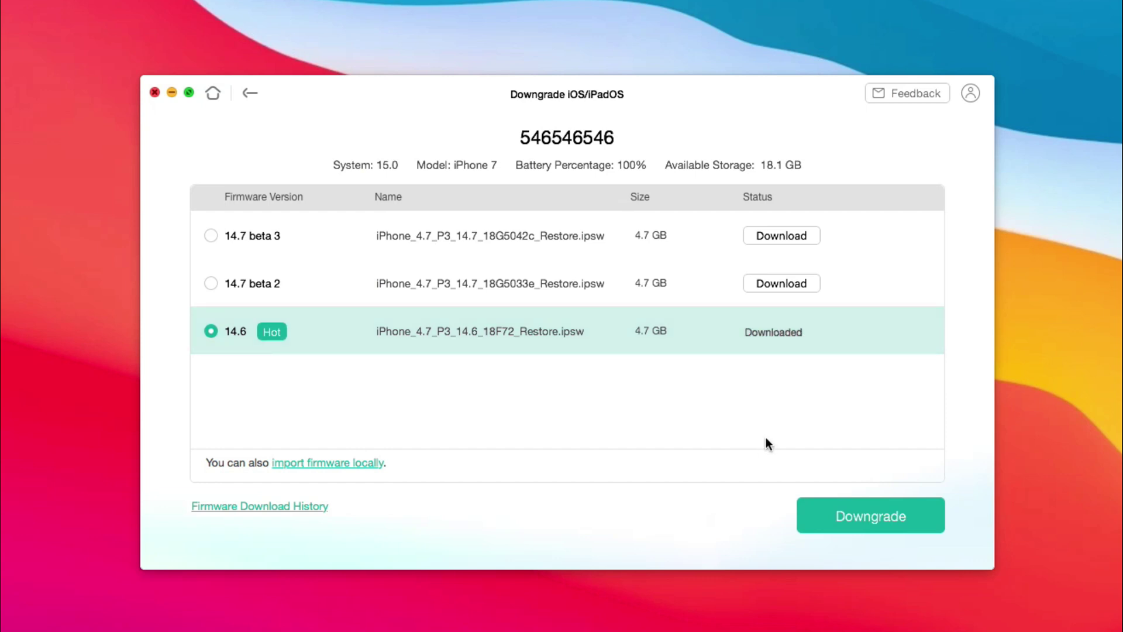
left_click(839, 516)
Step: Accept the prompt to put the iPhone into Recovery Mode
left_click(699, 179)
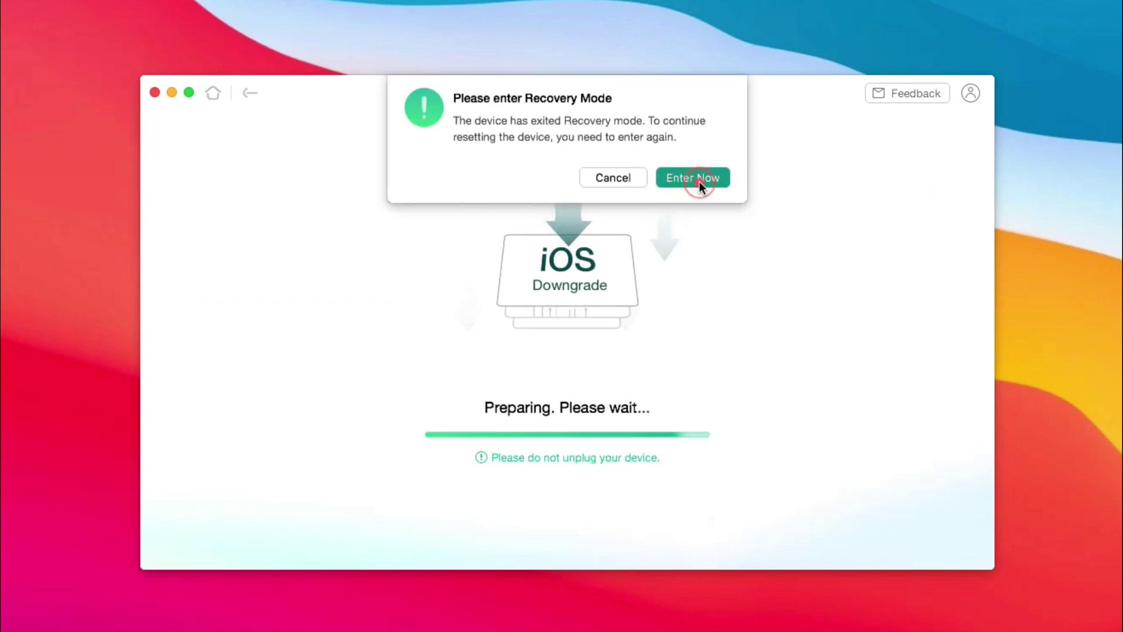